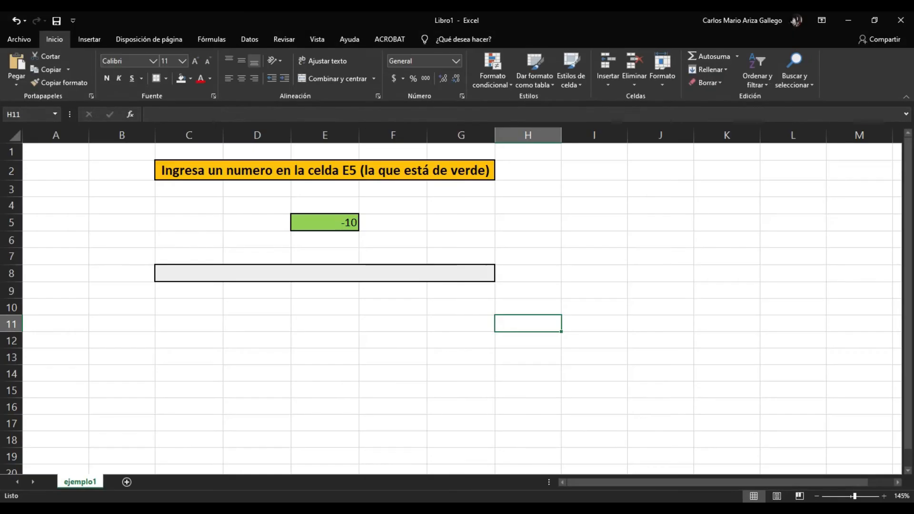
- Examine the green input cell E5 and the merged result cell C8 that will hold the message
left_click(373, 274)
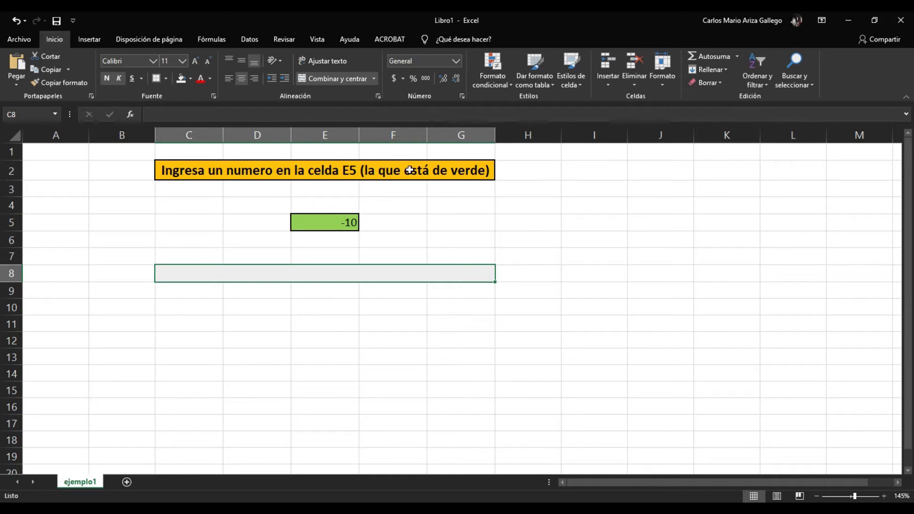
left_click(343, 224)
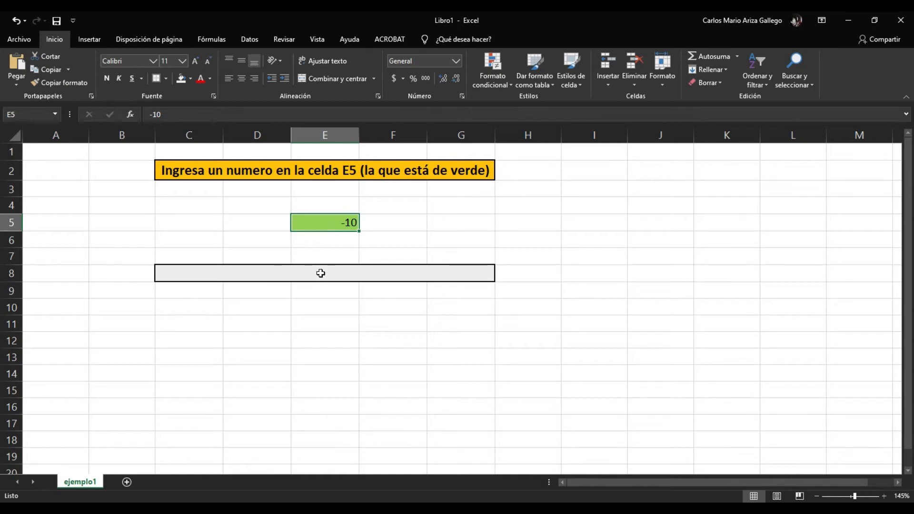
left_click(320, 273)
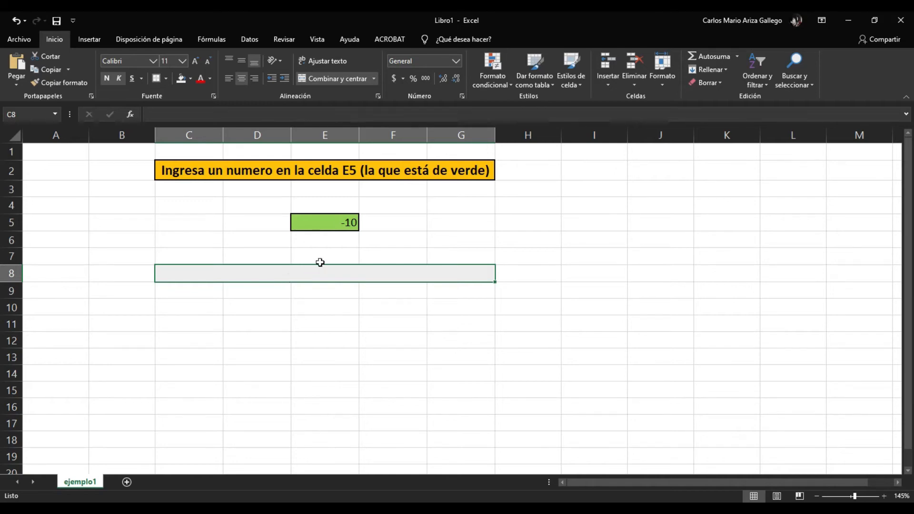
left_click(329, 222)
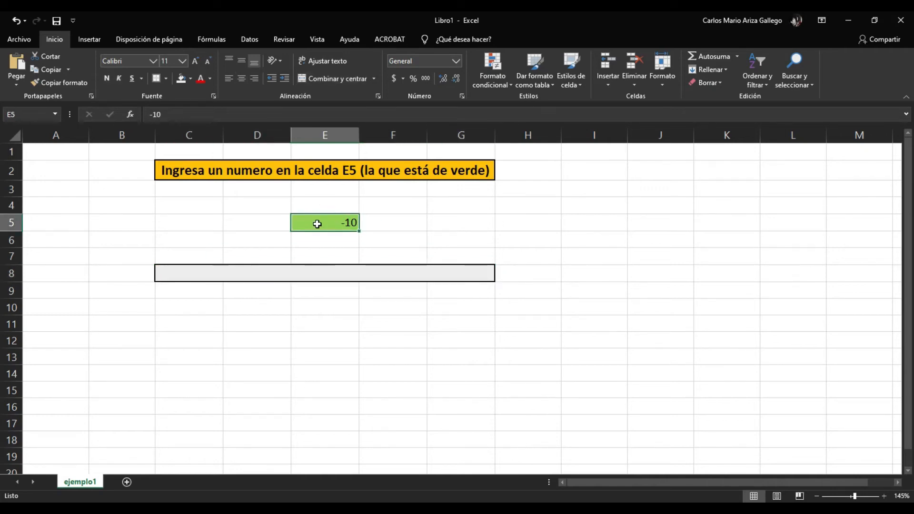
left_click(308, 273)
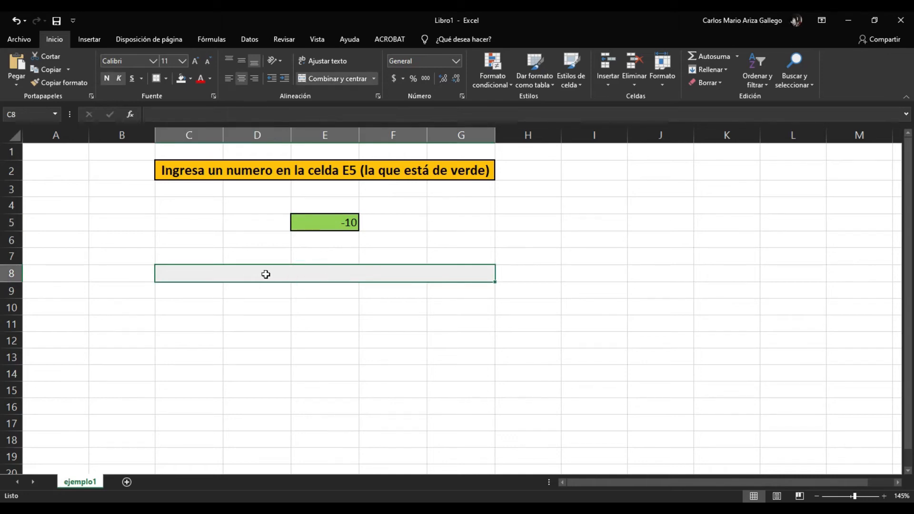
left_click(294, 271)
left_click_drag(322, 220, 290, 273)
left_click(290, 275)
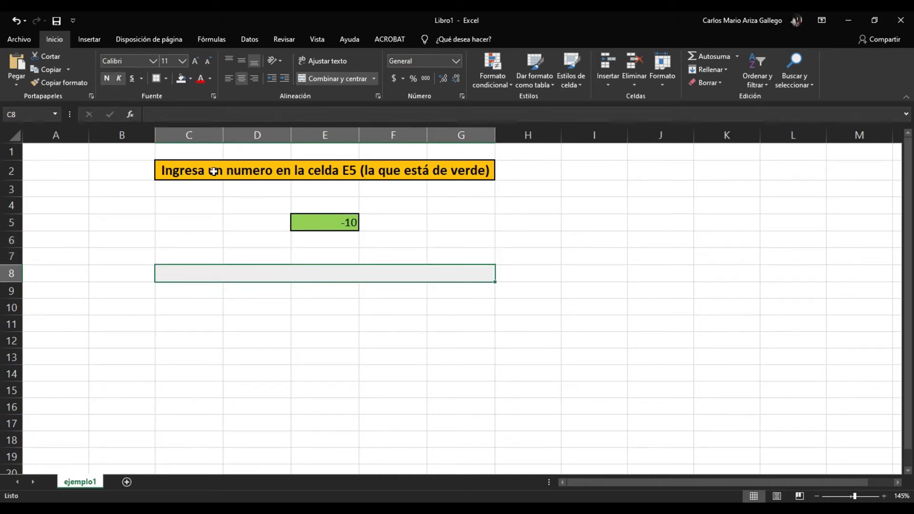
left_click(131, 114)
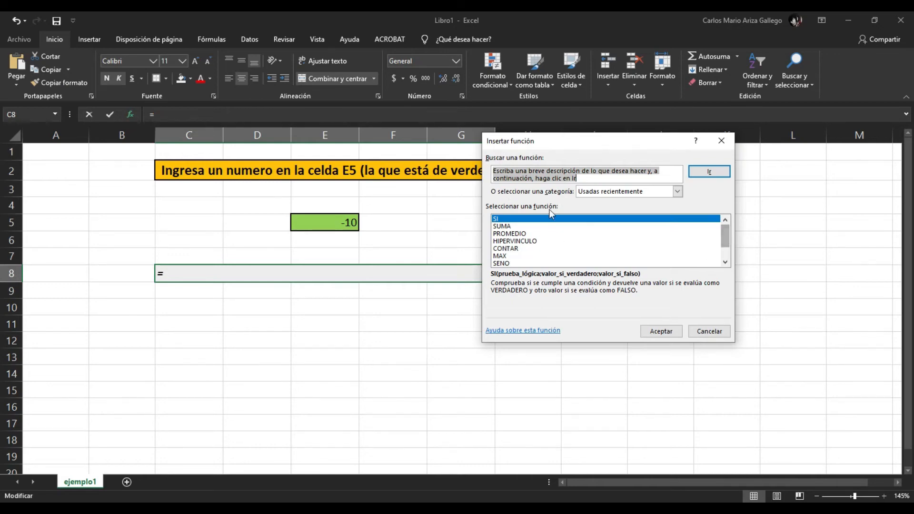
mouse_move(728, 233)
left_mouse_down()
mouse_move(728, 244)
mouse_move(726, 224)
mouse_move(726, 262)
mouse_move(725, 219)
left_mouse_up()
left_click(502, 226)
left_click(499, 219)
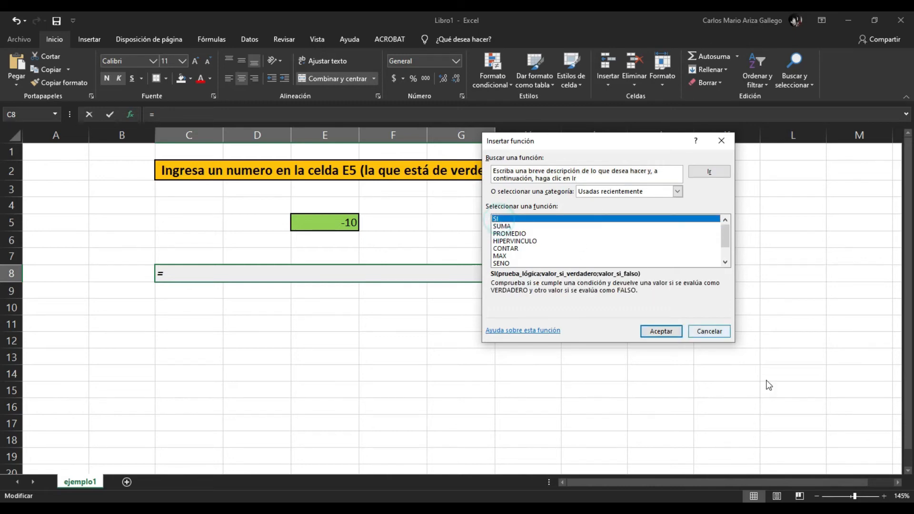
left_click(714, 334)
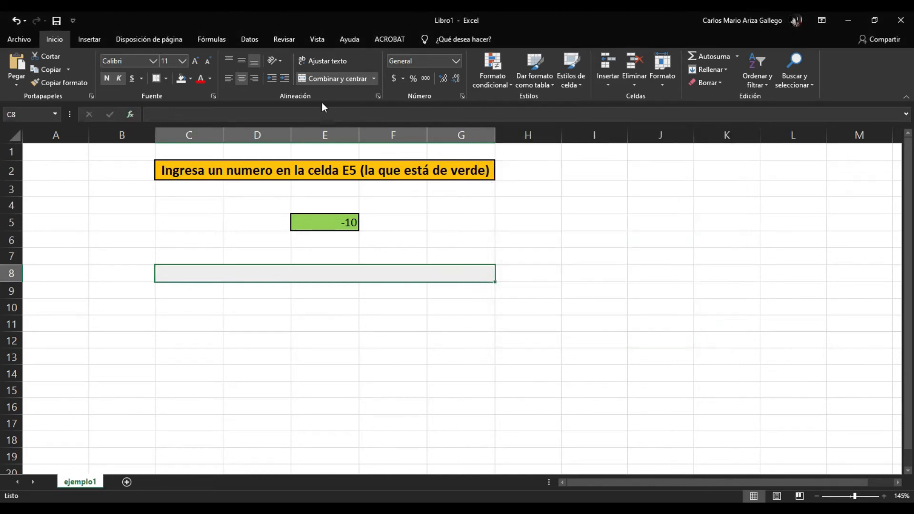
left_click(213, 38)
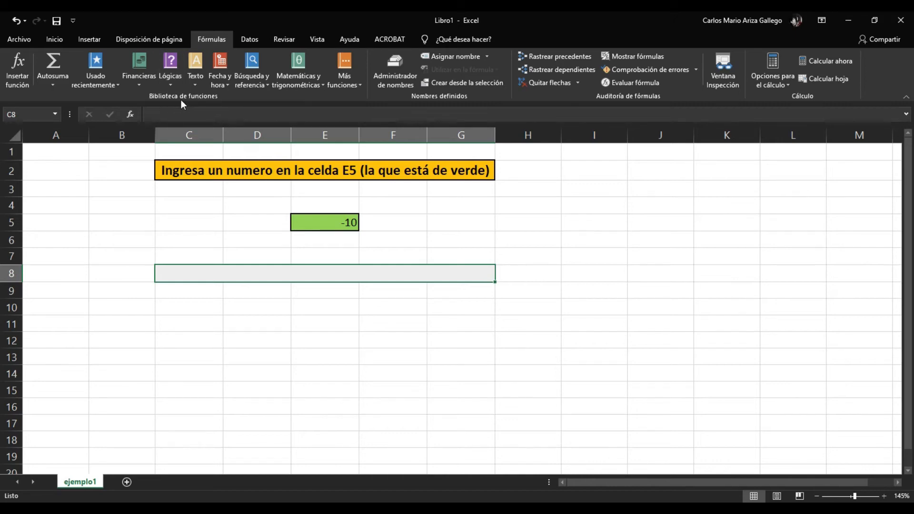
left_click(18, 64)
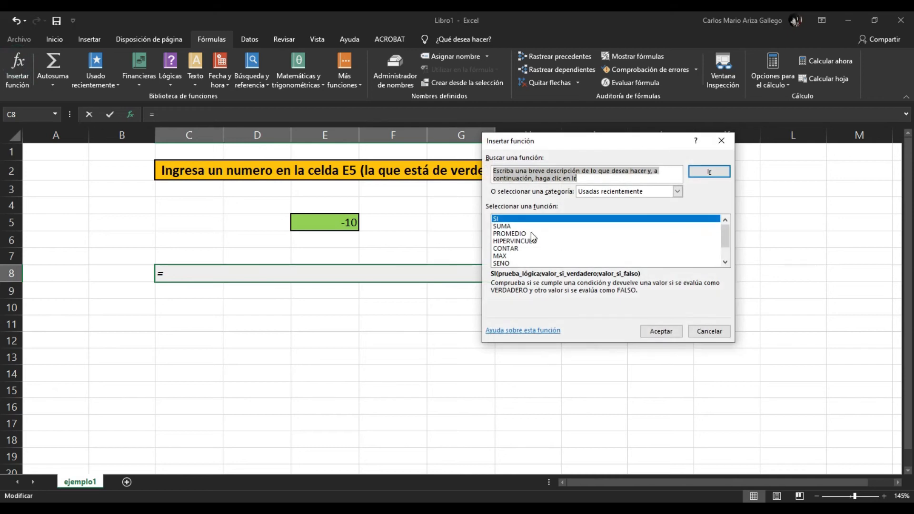
left_click(503, 220)
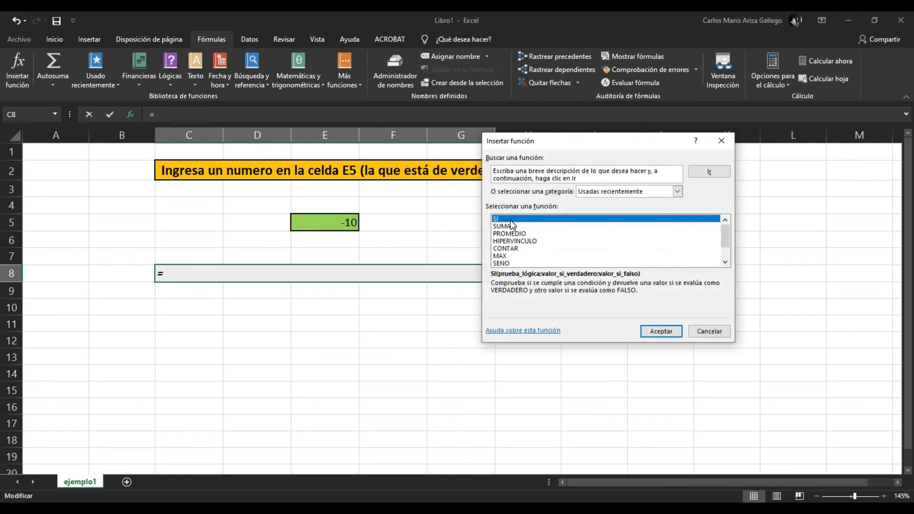
left_click(656, 331)
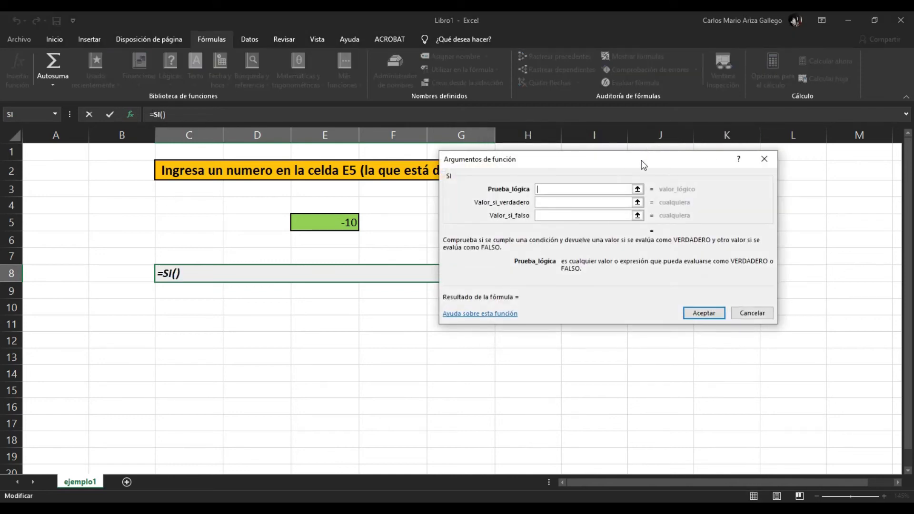
left_click_drag(641, 163, 716, 220)
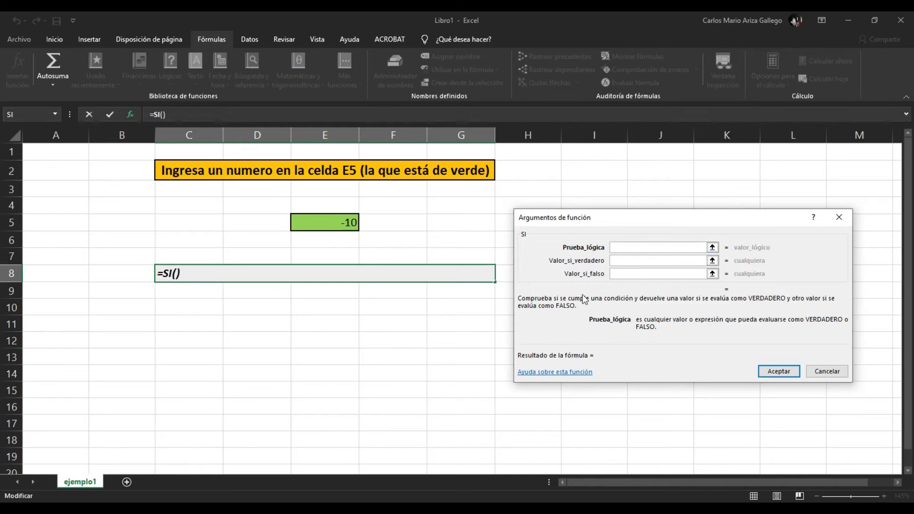
left_click(841, 218)
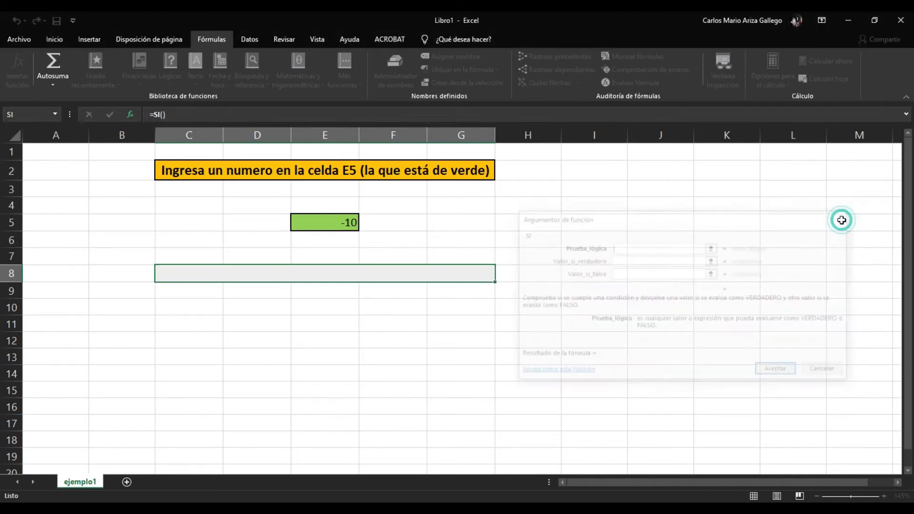
- Insert the SI function into merged cell C8 and move its arguments dialog clear of cell E5
left_click(413, 308)
left_click(397, 278)
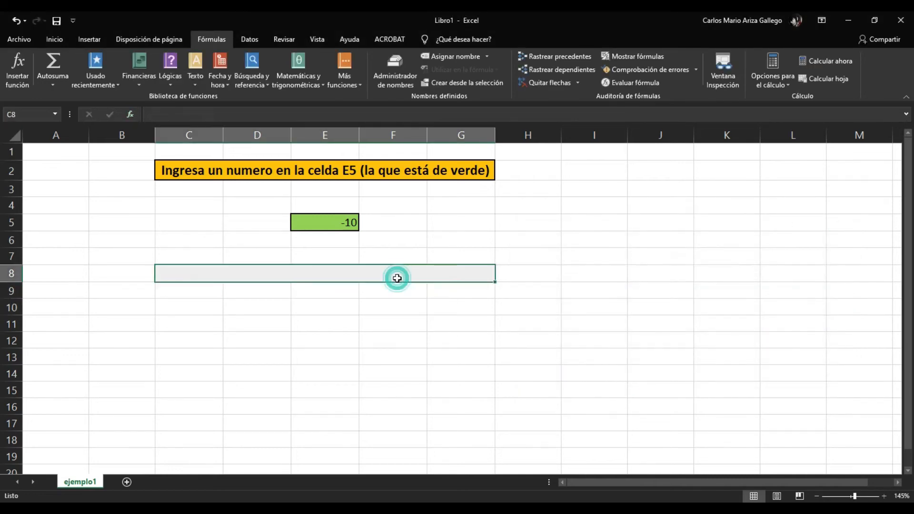
left_click(216, 39)
left_click(215, 37)
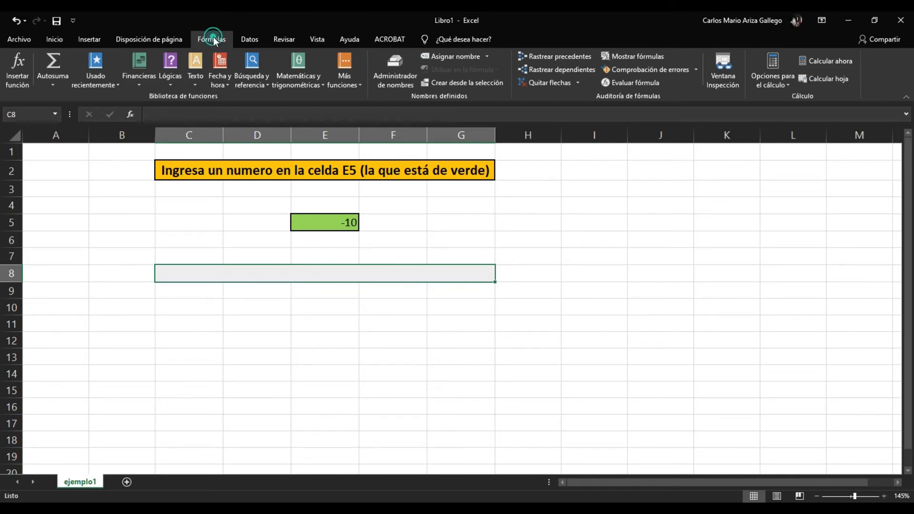
left_click(18, 69)
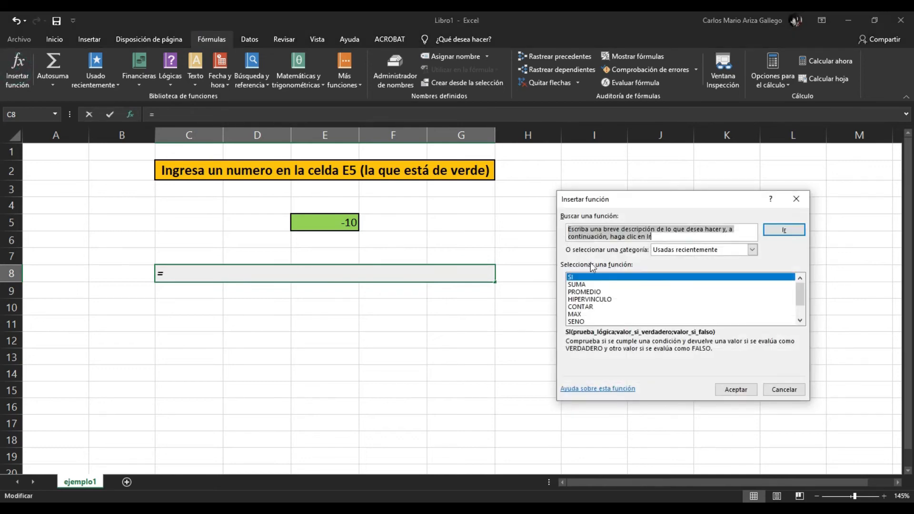
left_click(574, 279)
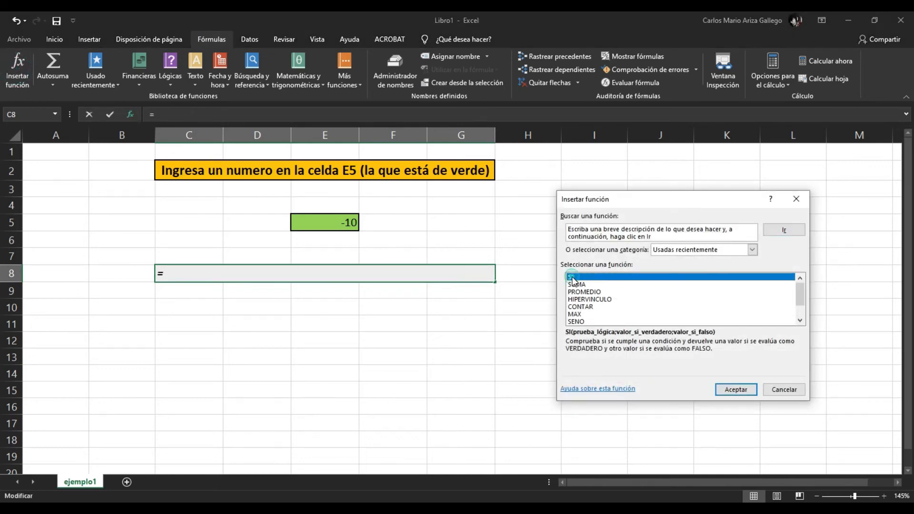
left_click(731, 389)
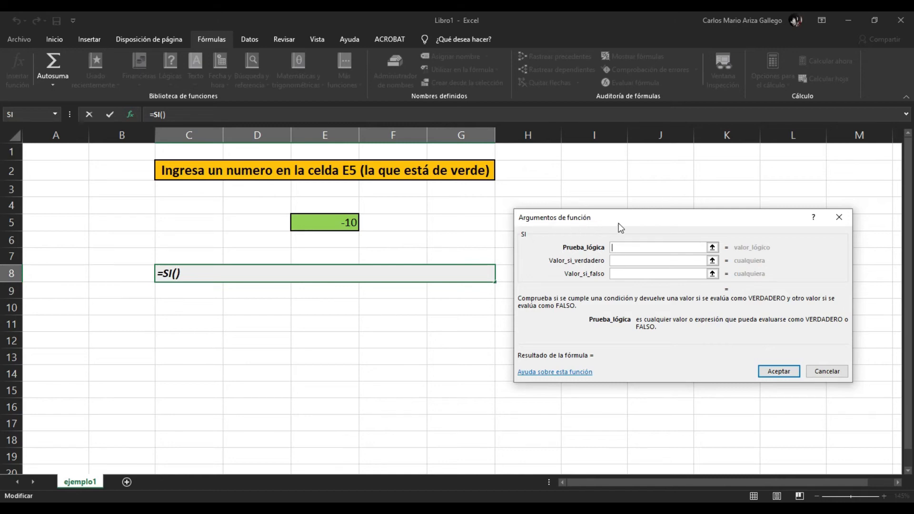
mouse_move(625, 224)
left_mouse_down()
mouse_move(592, 220)
mouse_move(614, 229)
left_mouse_up()
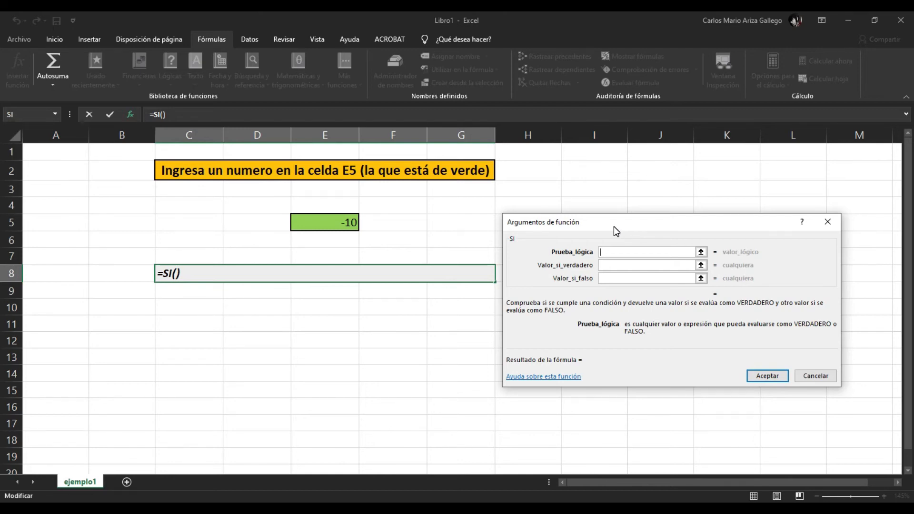
left_click_drag(614, 227, 523, 237)
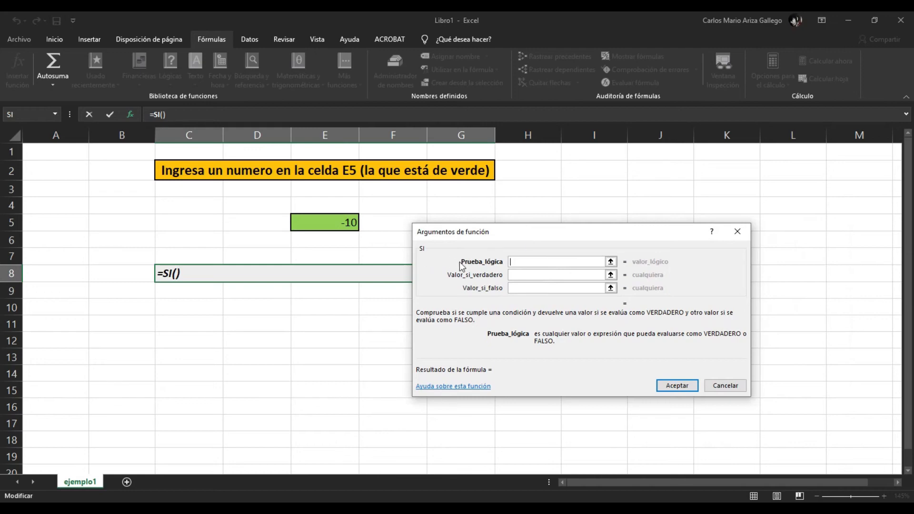
- Review the descriptions of the SI function's Prueba_lógica, Valor_si_verdadero and Valor_si_falso arguments
left_click(523, 275)
left_click(532, 286)
left_click(520, 275)
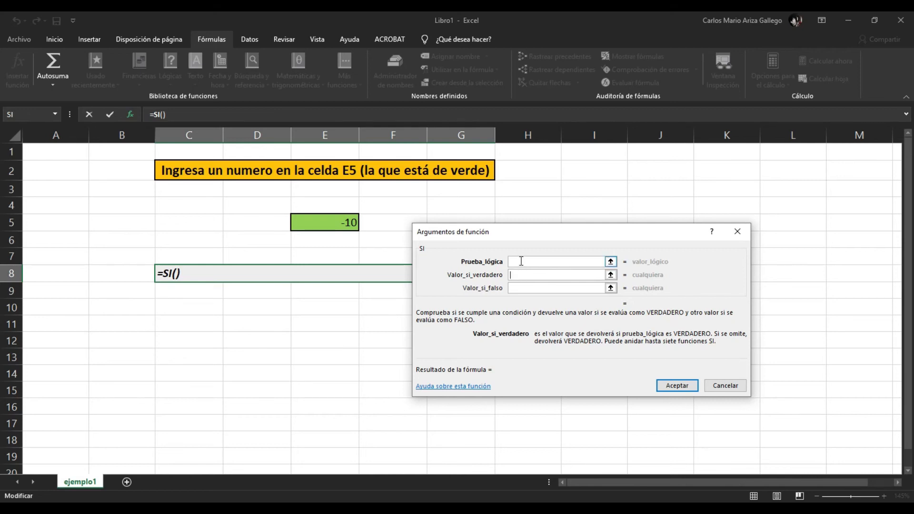
left_click(521, 262)
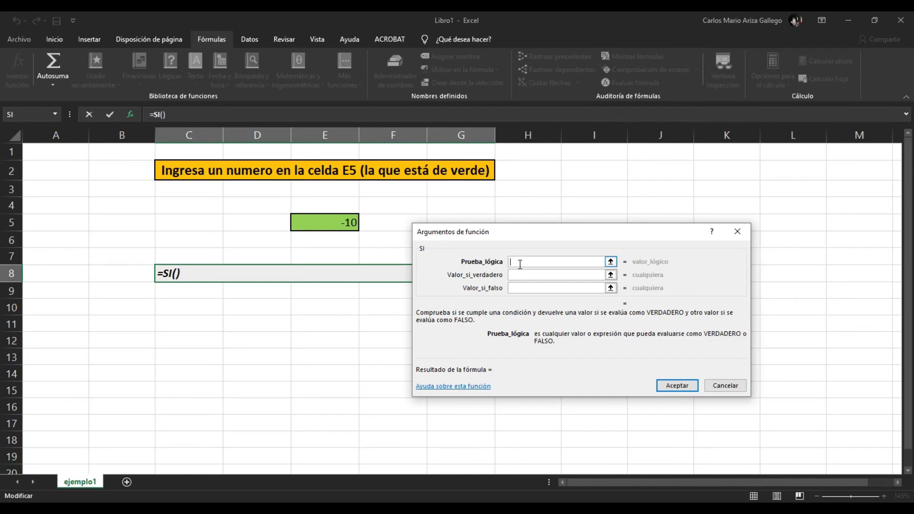
left_click(517, 289)
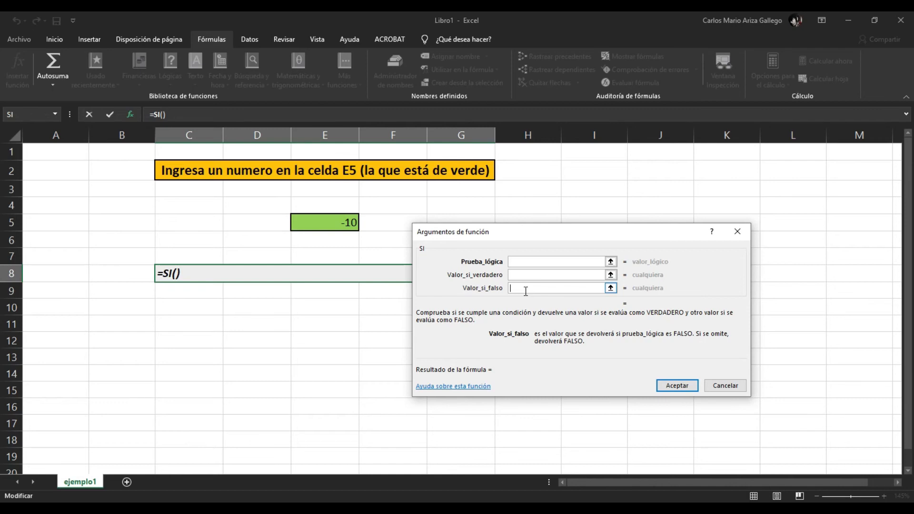
left_click(531, 275)
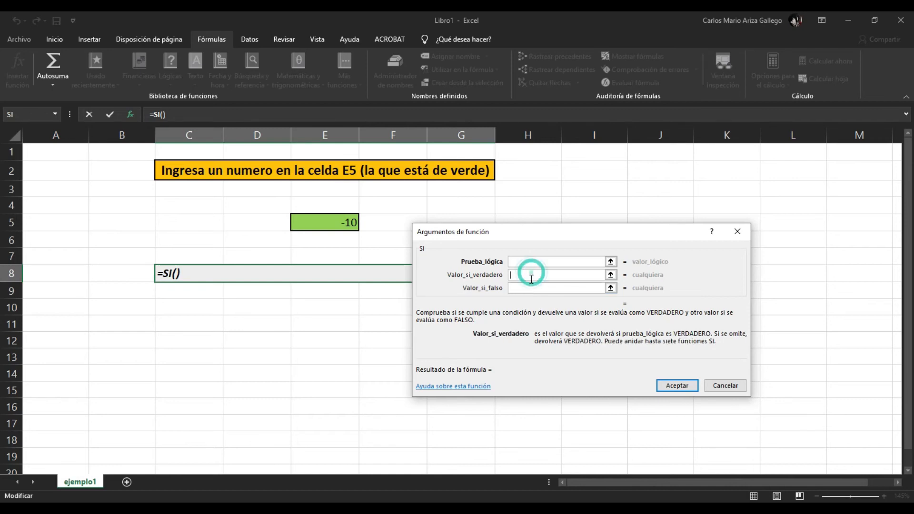
left_click(528, 286)
left_click(528, 276)
left_click(527, 286)
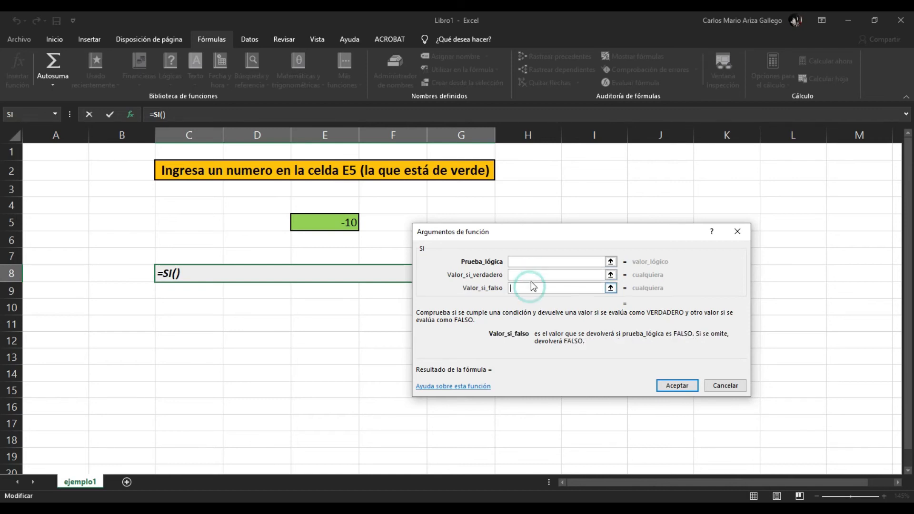
left_click(533, 276)
left_click(526, 261)
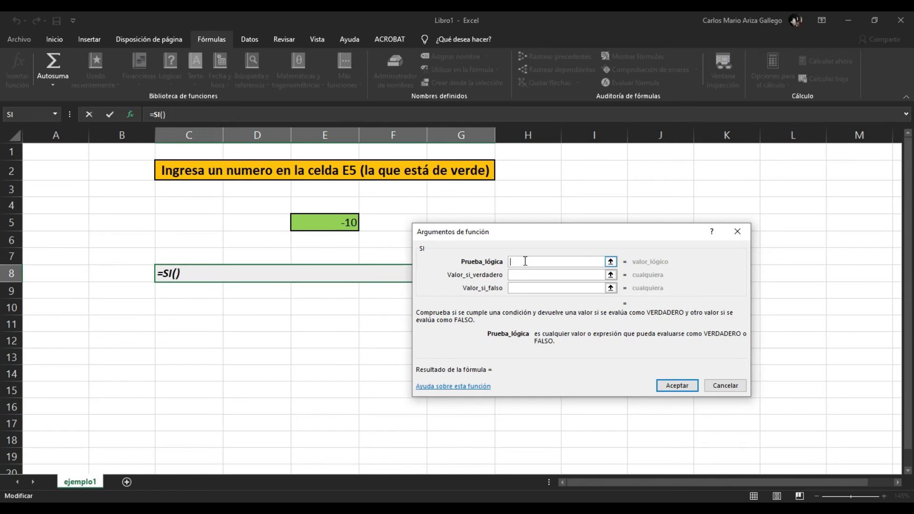
- Set the SI function's logical test to E5>0, taking the reference from the green cell
left_click(327, 224)
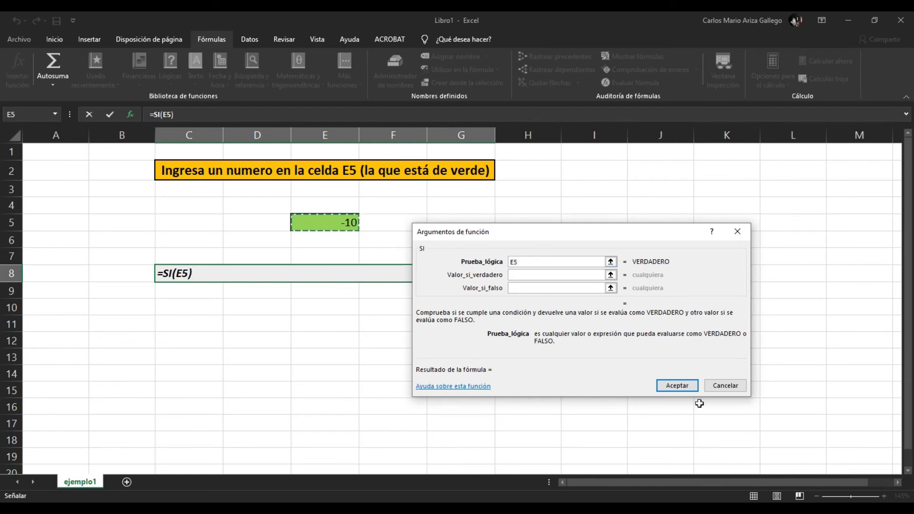
left_click(839, 510)
left_click(839, 454)
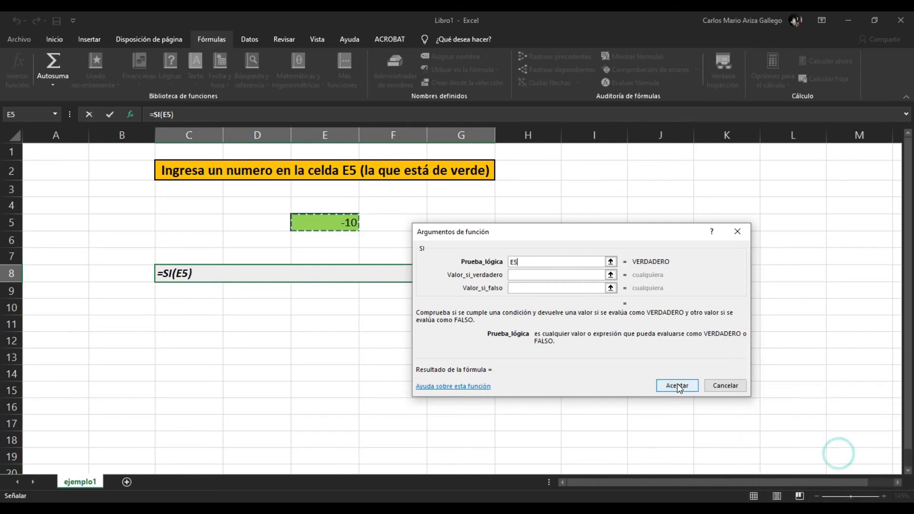
left_click(534, 262)
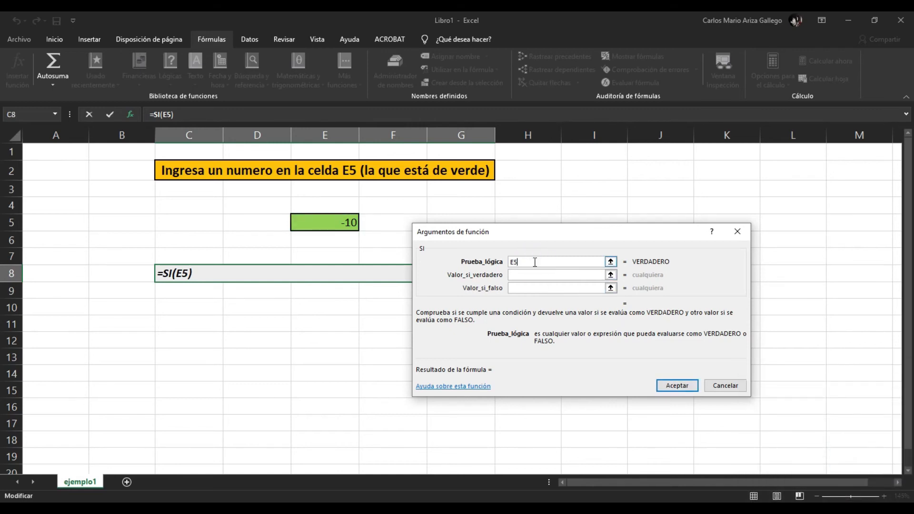
type(">0")
left_click_drag(532, 262, 513, 258)
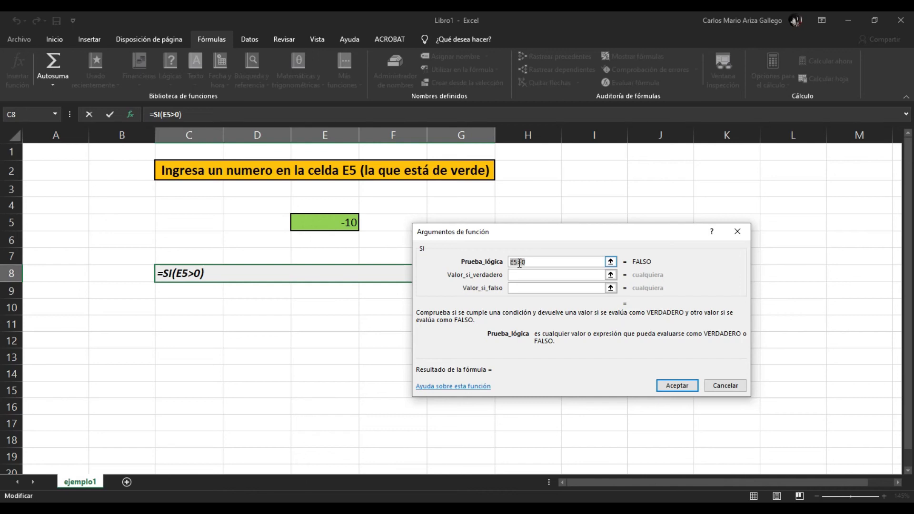
left_click(528, 263)
- Set the SI function's Valor_si_verdadero argument to the quoted text "El numero ingresado es positivo"
left_click(522, 274)
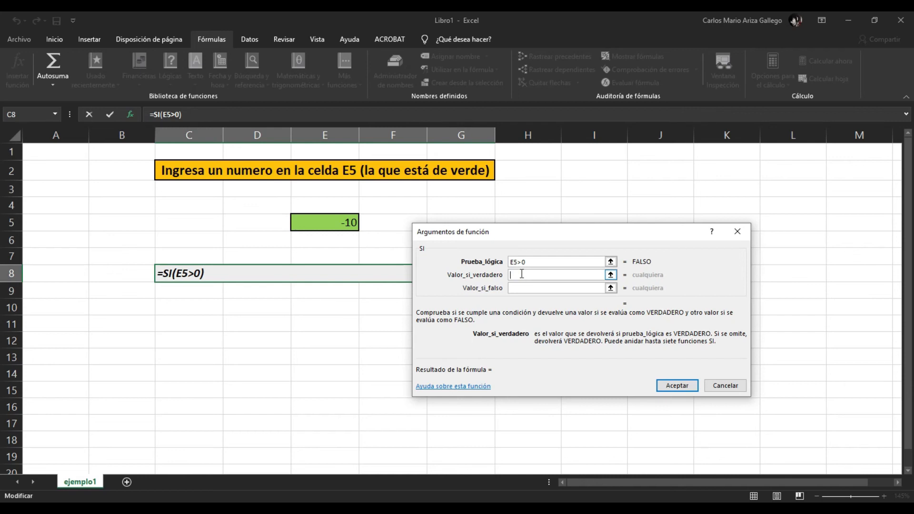
type("\"El numo")
key("BackSpace")
type("ero in")
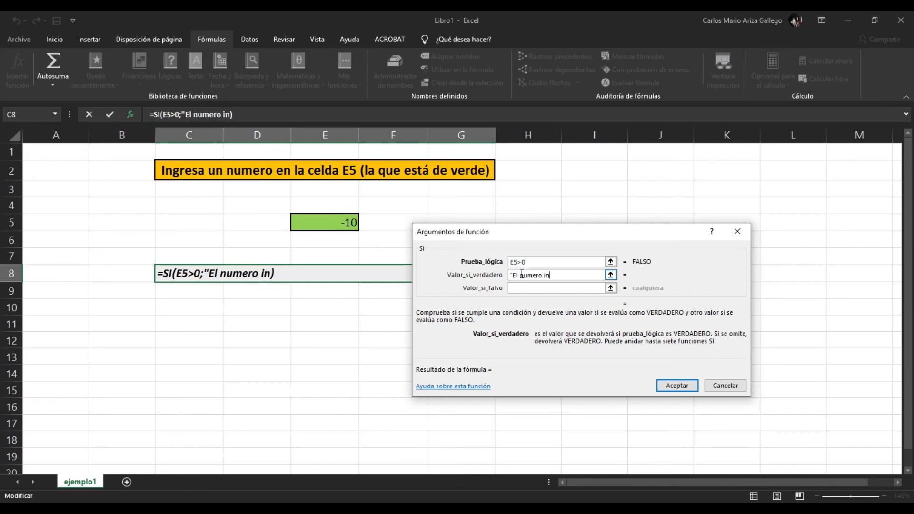
type("gresado es ")
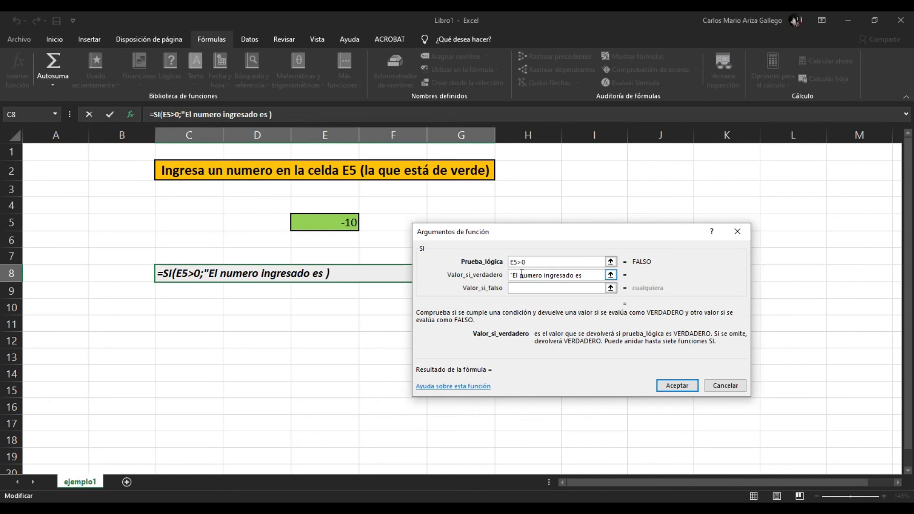
type("posti")
key("BackSpace")
key("BackSpace")
key("BackSpace")
type("sitivo")
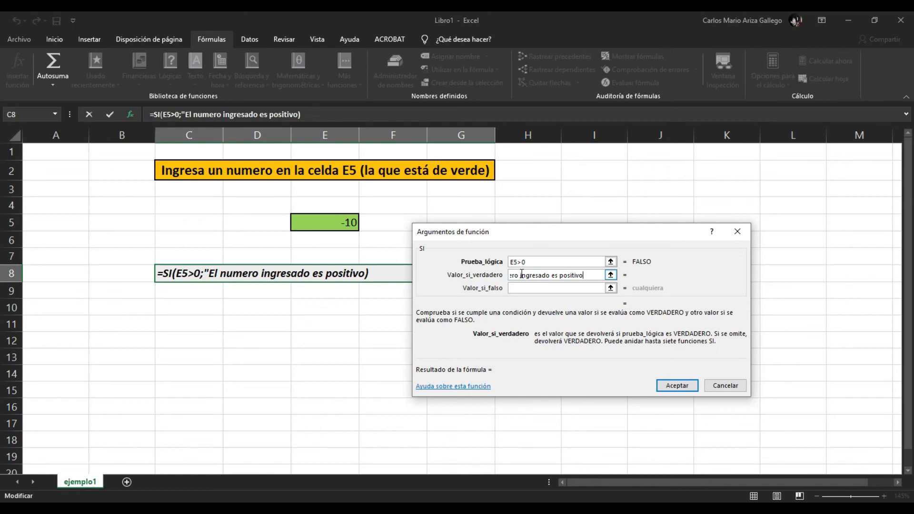
type("\"")
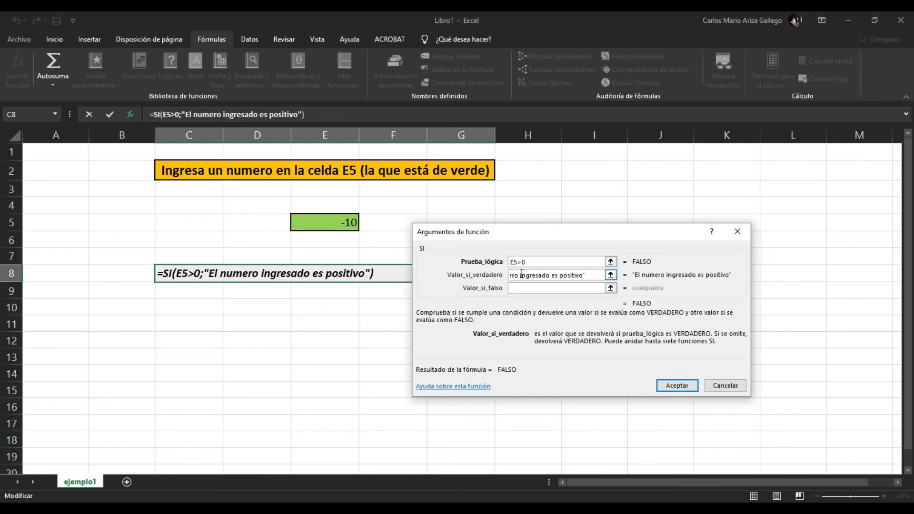
- Set the SI function's Valor_si_falso argument to the quoted text "El numero ingresado es negativo"
left_click(515, 287)
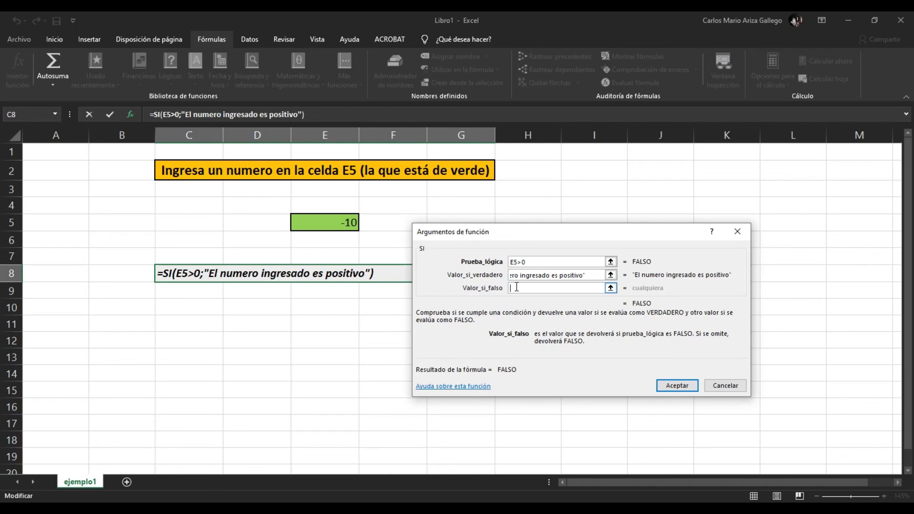
type("\"")
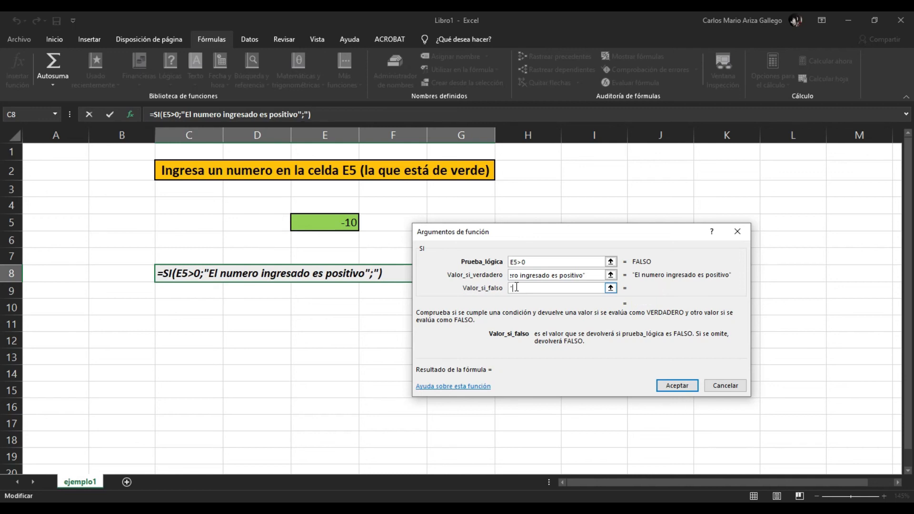
type("El numero")
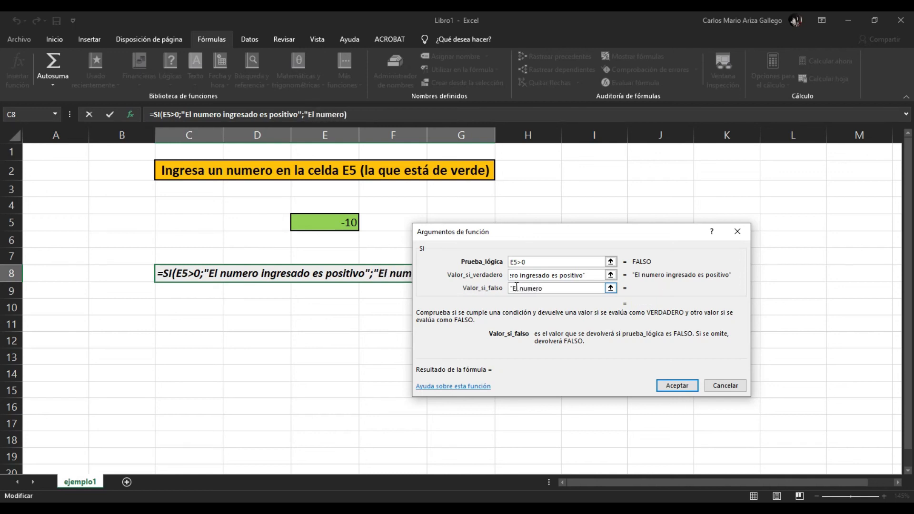
type("ingre")
key("BackSpace")
key("BackSpace")
key("BackSpace")
key("BackSpace")
key("BackSpace")
type("ingresado es ")
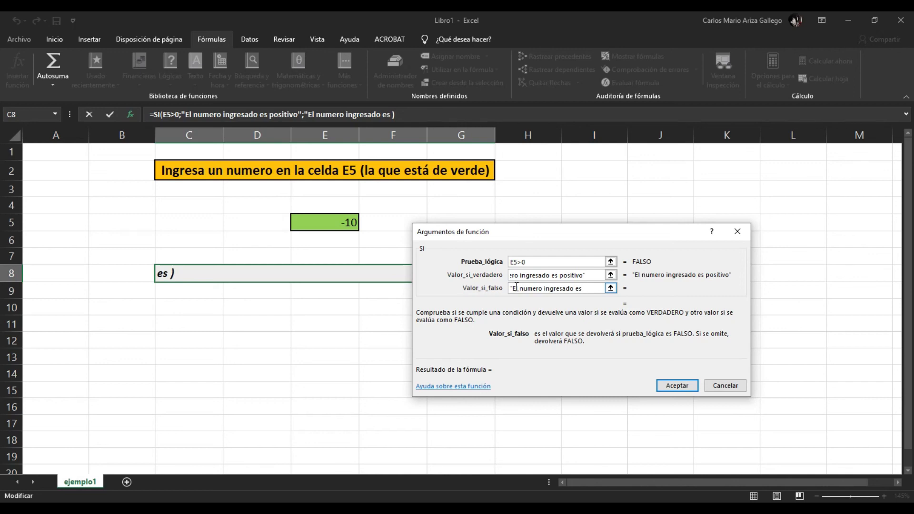
type("negativo")
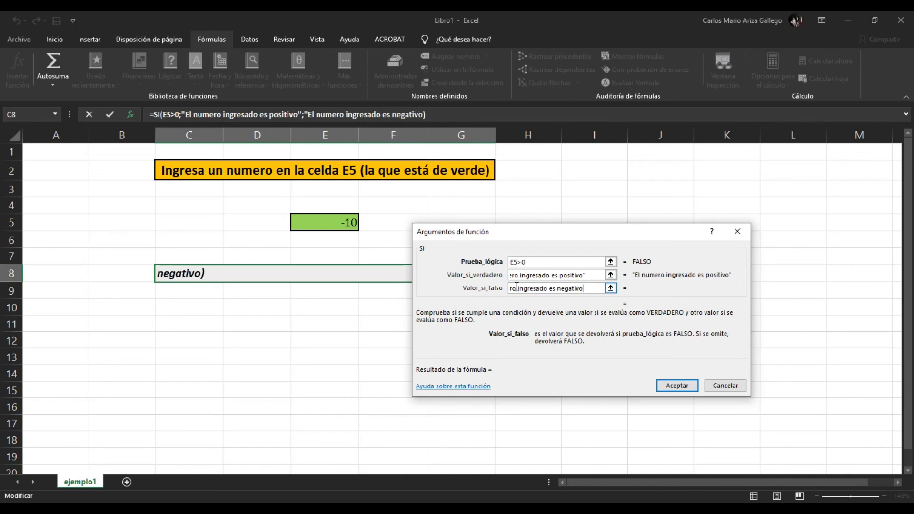
type("\"")
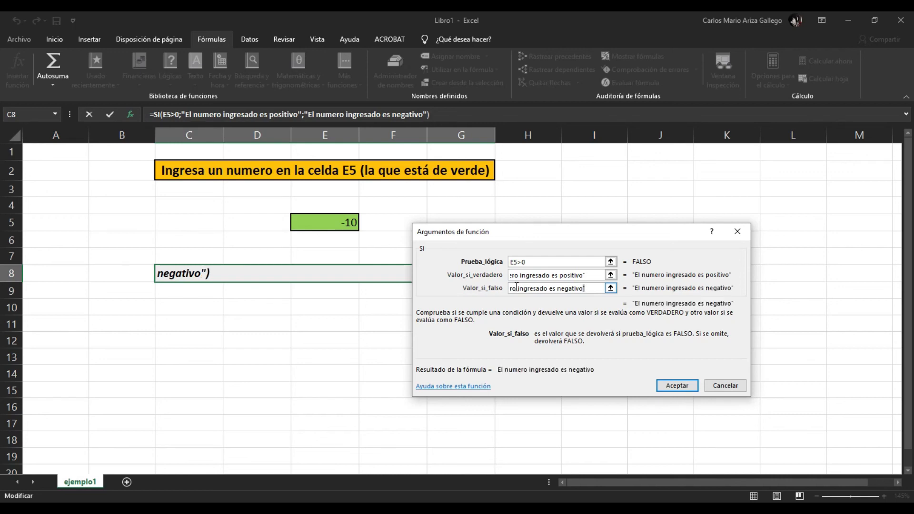
- Review the quoted message texts in the Valor_si_falso and Valor_si_verdadero arguments from opening to closing quotation mark
key("shift+Left")
key("shift+Left")
key("shift+Left")
key("shift+Left")
key("shift+Left")
key("shift+Left")
key("shift+Left")
key("shift+Left")
key("shift+Left")
key("shift+Left")
key("shift+Left")
key("shift+Left")
key("shift+Left")
key("shift+Left")
key("shift+Left")
key("shift+Left")
key("shift+Left")
key("shift+Left")
key("shift+Left")
key("shift+Left")
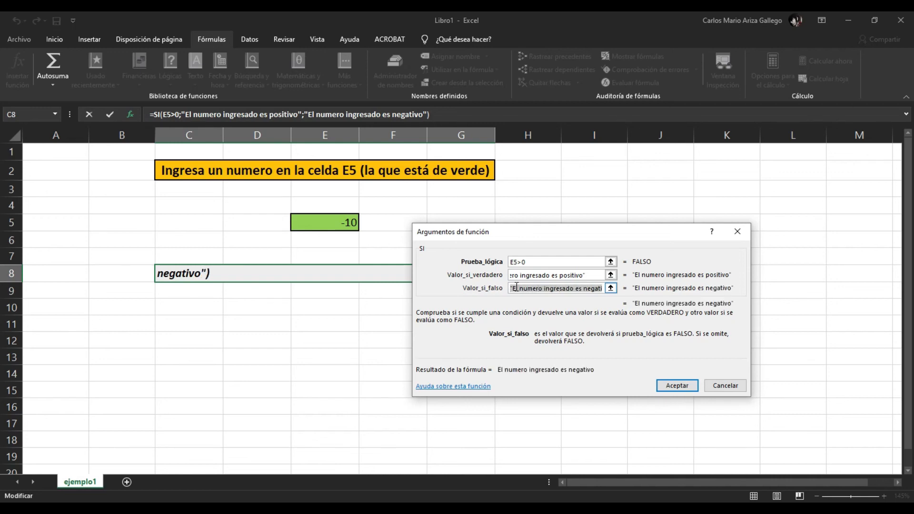
key("Left")
key("shift+Right")
key("shift+Right")
key("shift+Right")
key("shift+Right")
key("shift+Right")
key("shift+Right")
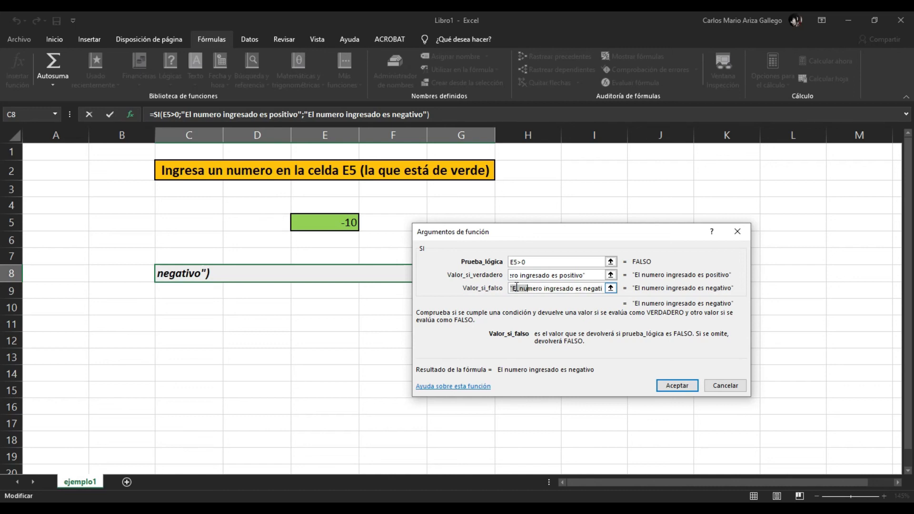
key("shift+Right")
key("shift+Right")
key("shift+Right")
key("shift+Right")
key("shift+Right")
key("shift+Right")
key("shift+Right")
key("shift+Right")
key("shift+Right")
key("shift+Right")
key("shift+Right")
key("shift+Right")
key("shift+Right")
key("shift+Right")
key("shift+Right")
key("shift+Right")
key("shift+Right")
key("shift+Right")
key("shift+Right")
key("shift+Right")
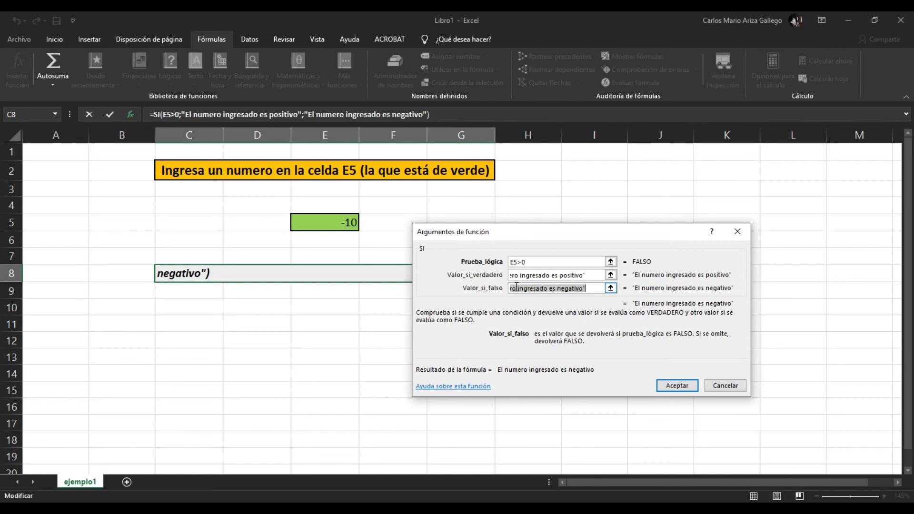
key("Right")
key("shift+Left")
key("shift+Left")
key("shift+Left")
key("shift+Left")
key("shift+Left")
key("shift+Left")
key("shift+Left")
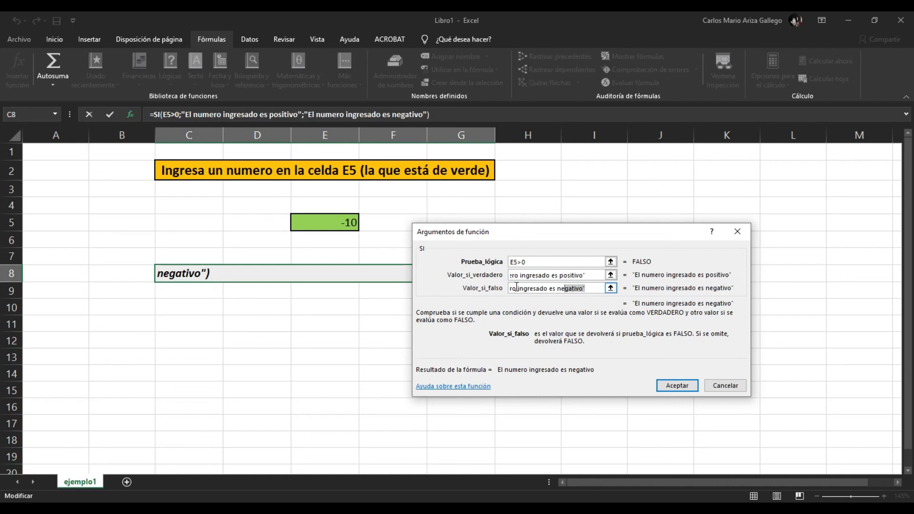
key("shift+Left")
key("shift+Left")
key("shift+Left")
key("shift+Left")
key("shift+Left")
key("shift+Left")
key("shift+Left")
key("shift+Left")
key("shift+Left")
key("shift+Left")
key("shift+Left")
key("shift+Left")
key("shift+Left")
key("shift+Left")
key("shift+Left")
key("shift+Left")
key("shift+Left")
key("shift+Left")
key("shift+Left")
key("shift+Left")
key("Left")
key("shift+Right")
key("shift+Right")
key("shift+Right")
key("shift+Right")
key("shift+Right")
key("shift+Right")
key("shift+Right")
key("shift+Right")
key("shift+Right")
key("shift+Right")
key("shift+Right")
key("shift+Right")
key("shift+Right")
key("shift+Right")
key("shift+Right")
key("shift+Right")
key("shift+Right")
key("shift+Right")
key("shift+Right")
key("shift+Right")
key("shift+Right")
key("shift+Right")
key("shift+Right")
key("shift+Right")
key("shift+Right")
key("shift+Right")
key("shift+Right")
key("shift+Right")
key("shift+Right")
key("shift+Right")
key("shift+Right")
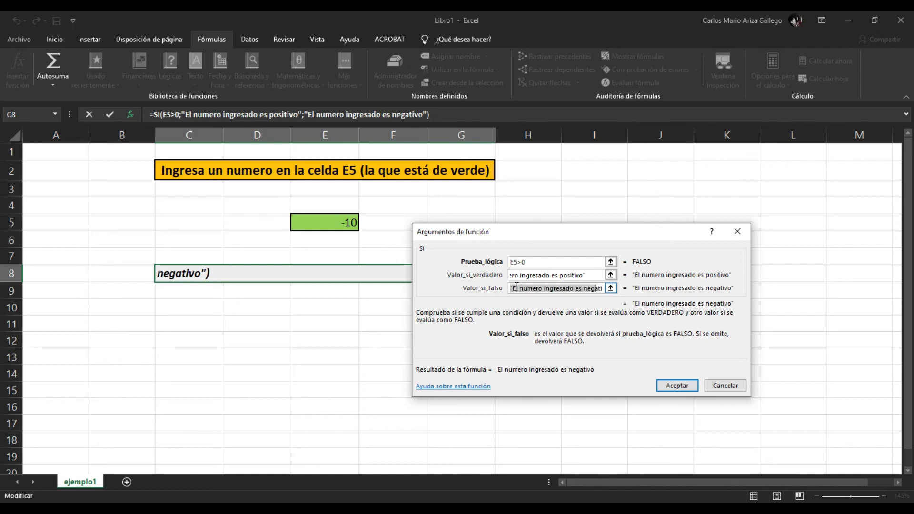
left_click(588, 276)
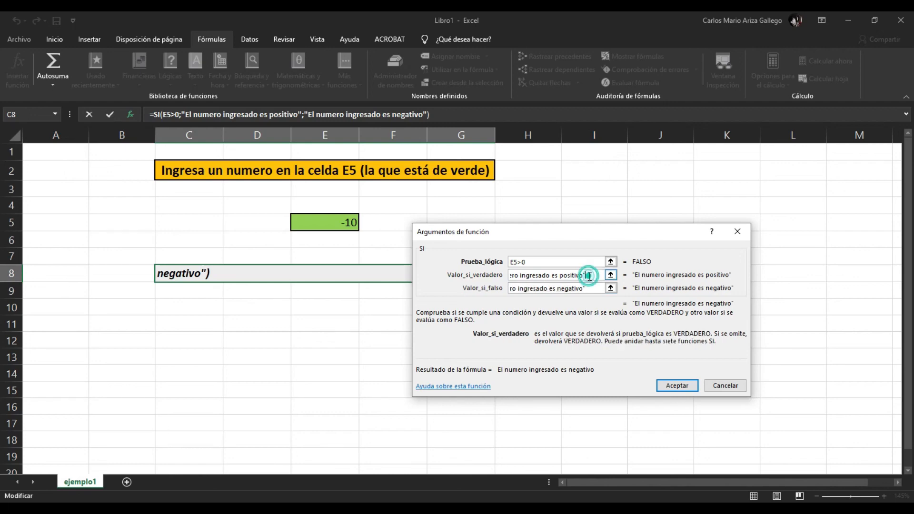
key("shift+Left")
key("shift+Left")
key("shift+Left")
key("shift+Left")
key("shift+Left")
key("shift+Left")
key("shift+Left")
key("shift+Left")
key("shift+Left")
key("shift+Left")
key("shift+Left")
key("shift+Left")
key("shift+Left")
key("shift+Left")
key("shift+Left")
key("shift+Left")
key("shift+Left")
key("shift+Left")
key("shift+Left")
key("shift+Left")
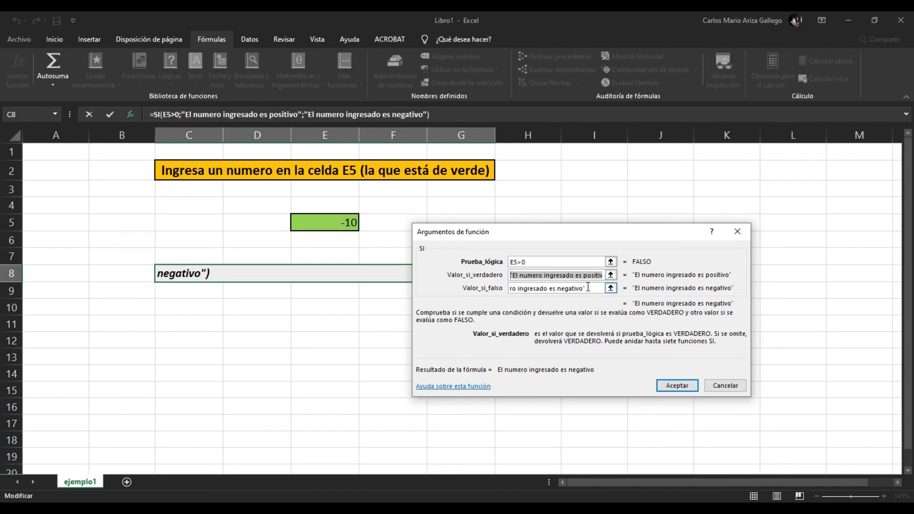
left_click(588, 288)
key("shift+Left")
key("shift+Left")
key("shift+Left")
key("shift+Left")
key("shift+Left")
key("shift+Left")
key("shift+Left")
key("shift+Left")
key("shift+Left")
key("shift+Left")
key("shift+Left")
key("shift+Left")
key("shift+Left")
key("shift+Left")
key("shift+Left")
key("shift+Left")
key("shift+Left")
key("shift+Left")
key("shift+Left")
key("shift+Left")
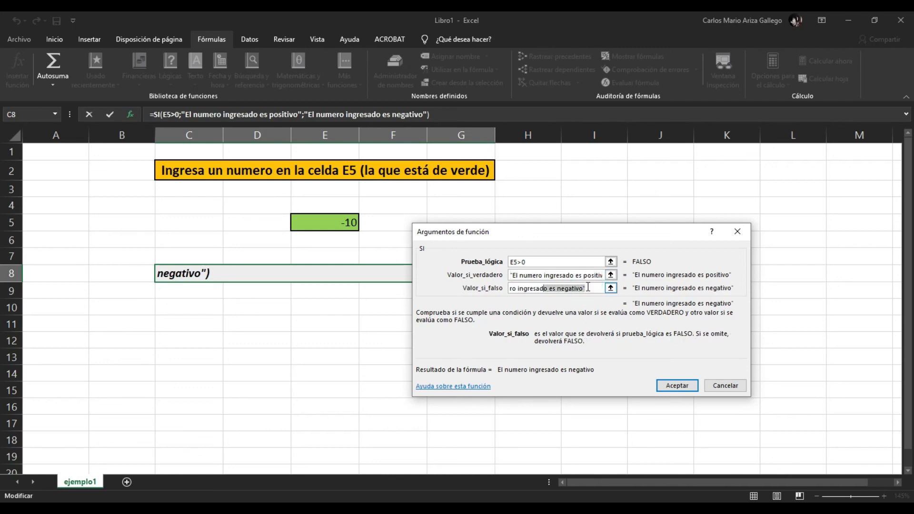
key("Left")
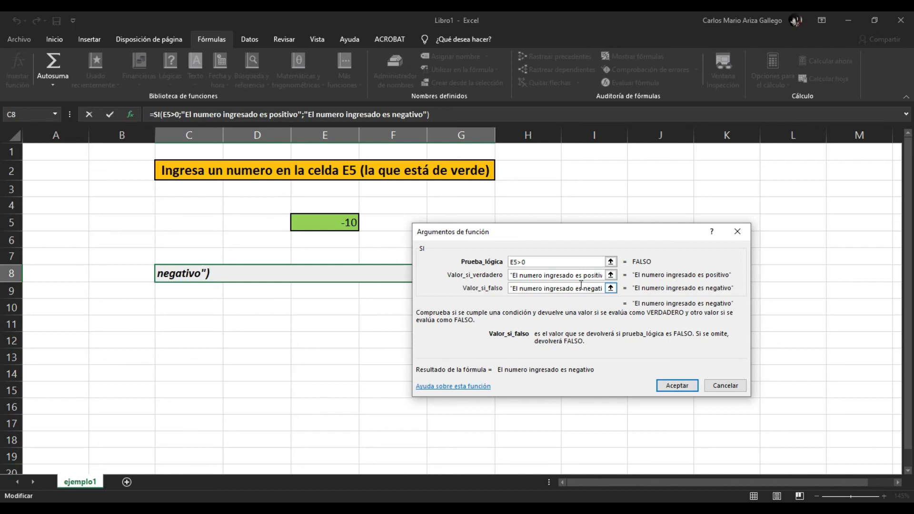
- Check the logical test once more and accept the SI function's arguments to place the formula in C8
left_click(568, 275)
left_click(560, 263)
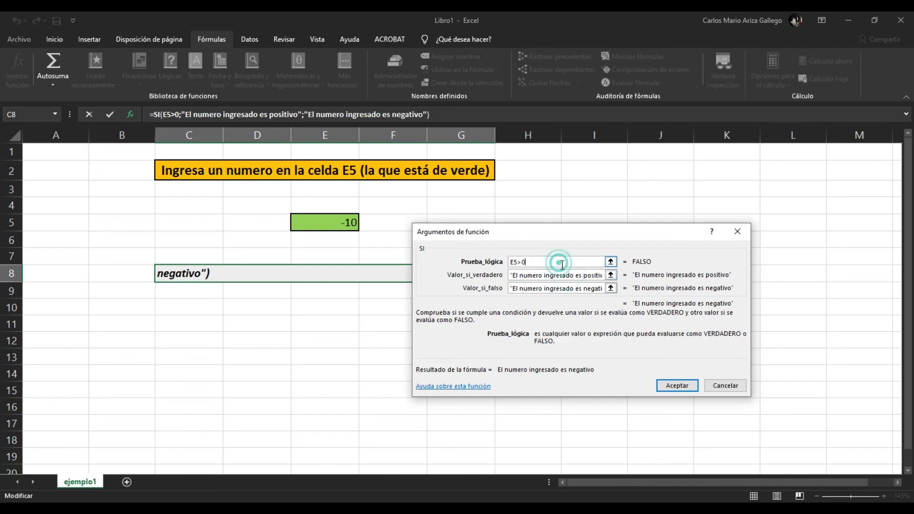
left_click(676, 386)
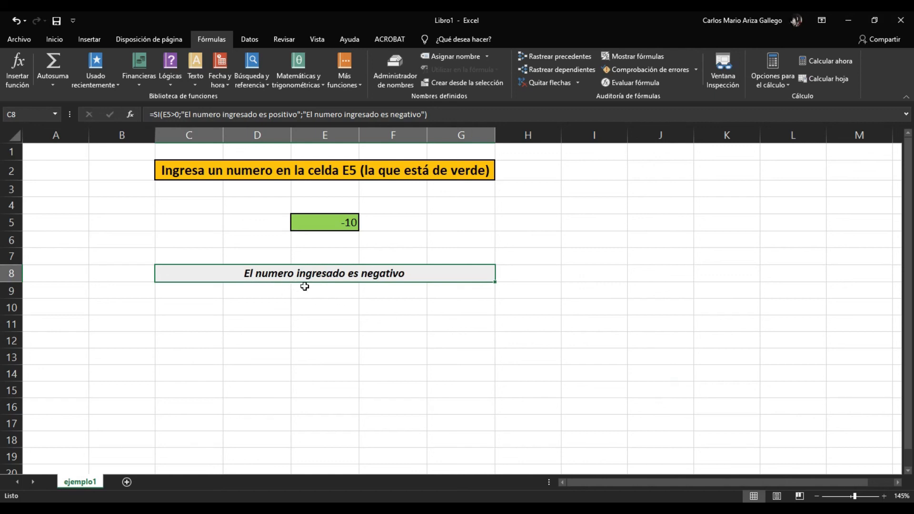
- Test the formula by entering 5, -100 and 10 in turn in the green cell E5, and reselect that cell
left_click(344, 221)
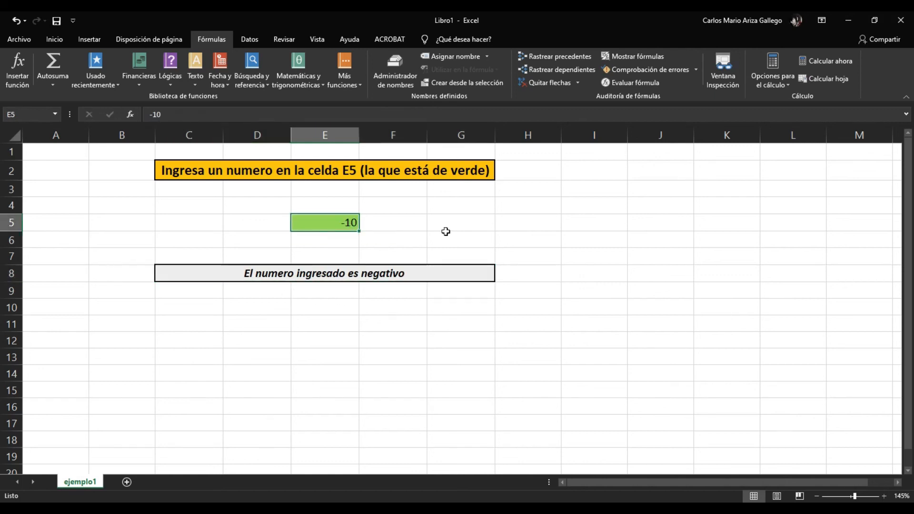
type("5")
key("Return")
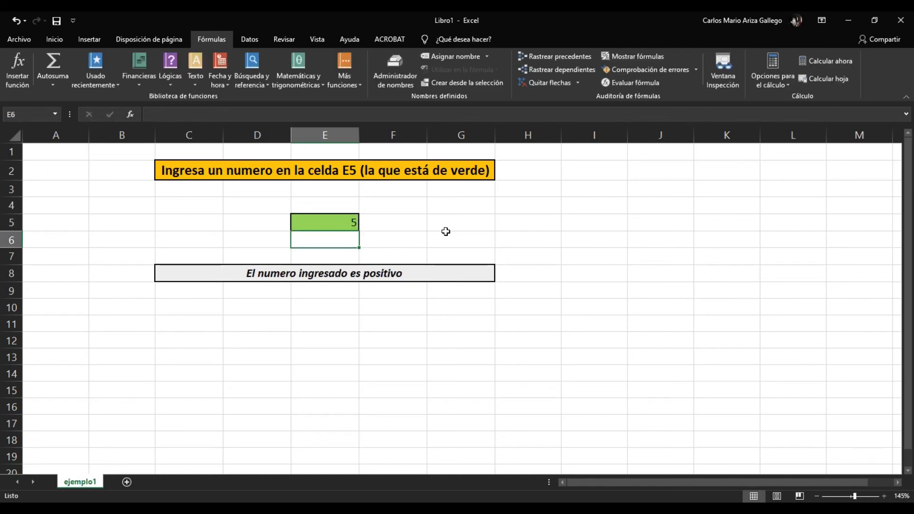
left_click(340, 222)
type("-100")
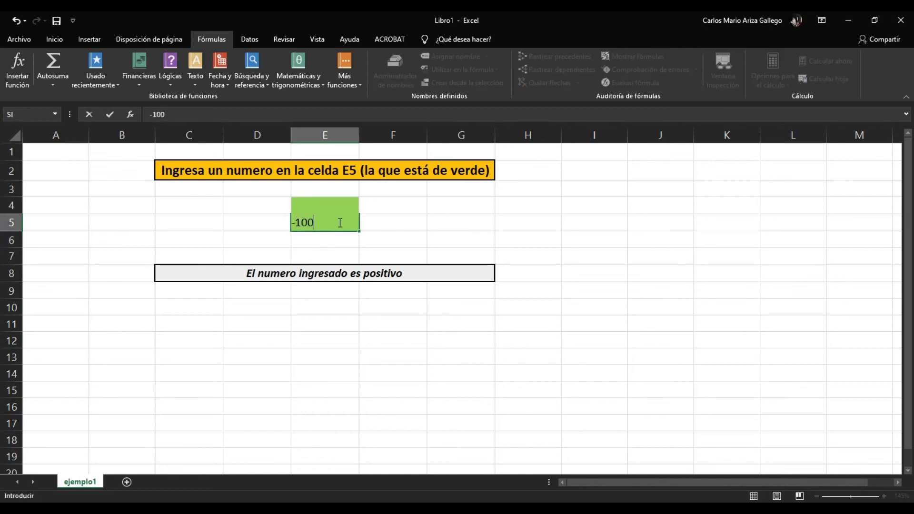
key("Return")
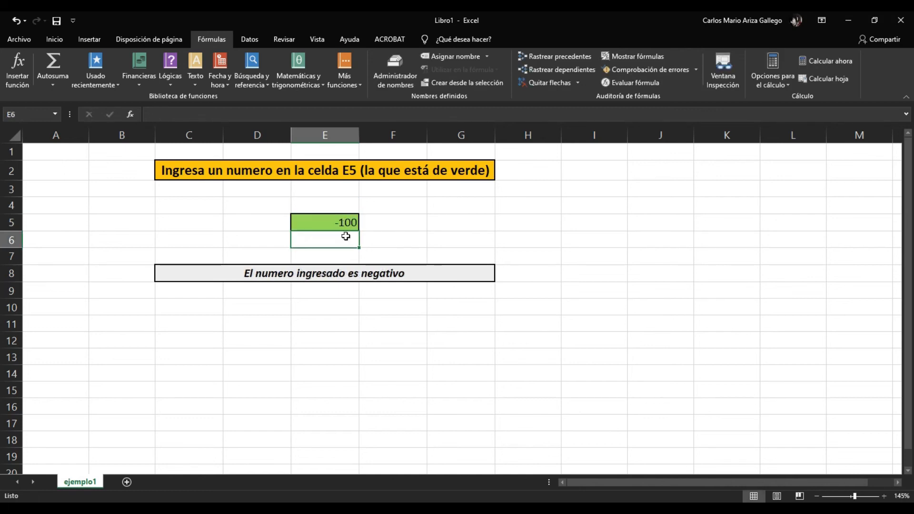
left_click(341, 220)
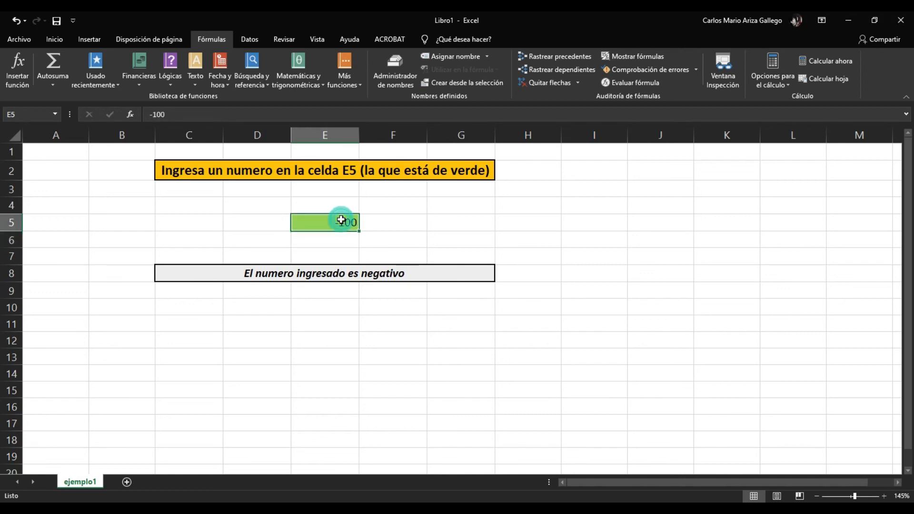
type("10")
key("Return")
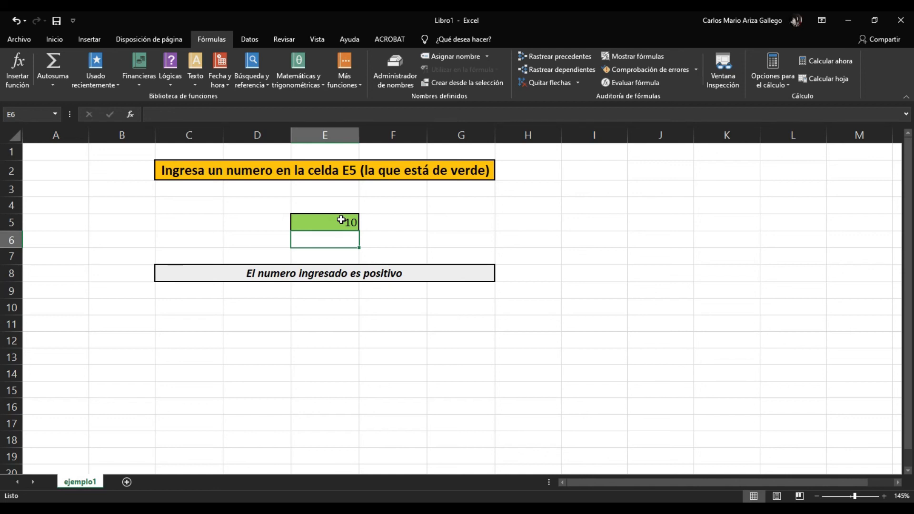
left_click(341, 223)
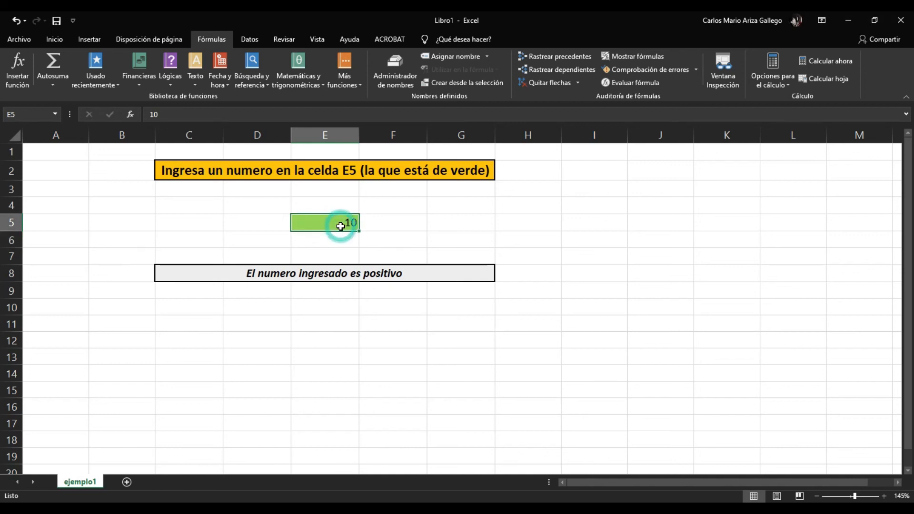